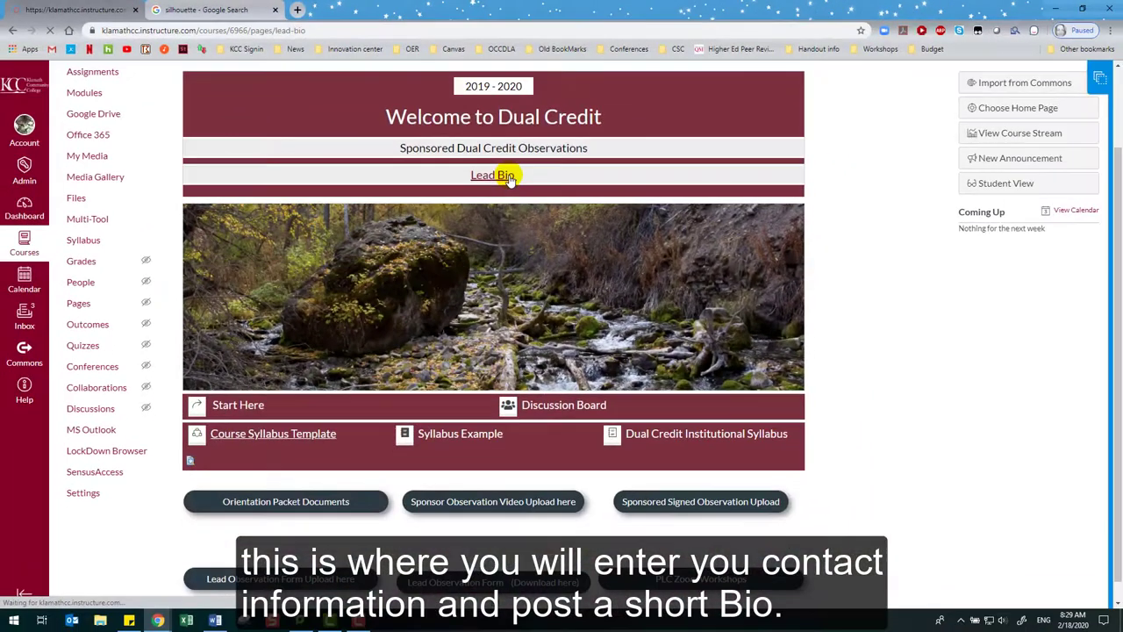
- Browse the Lead Bio, Start Here and Orientation Packet Documents pages, then return to the course home
{"action": "left_click", "coordinate": [583, 288]}
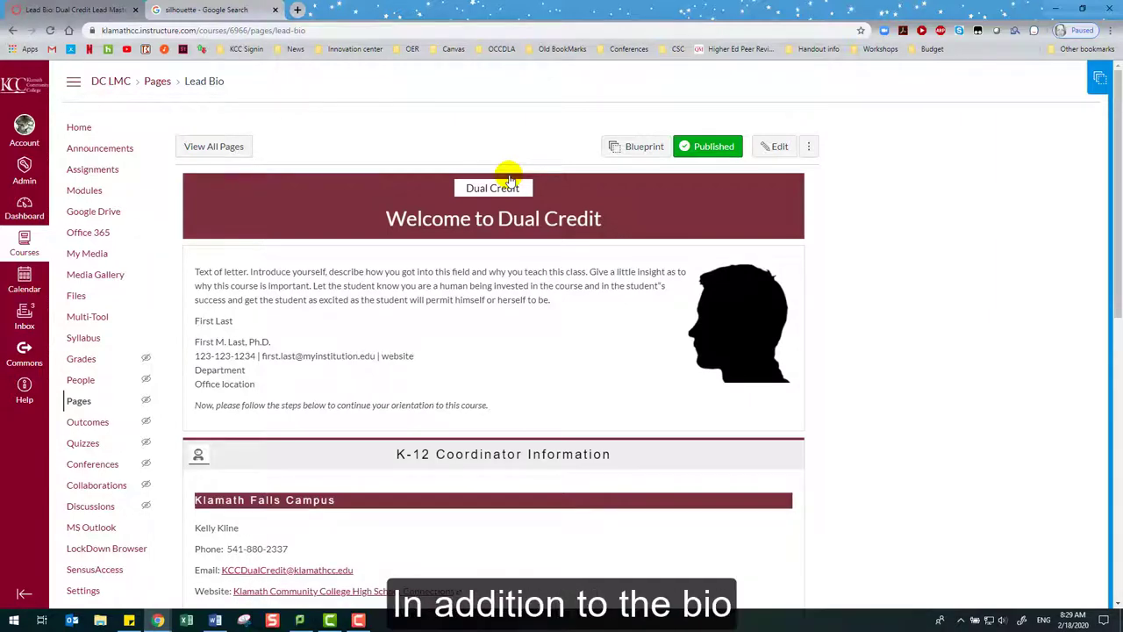
{"action": "scroll", "coordinate": [509, 178], "scroll_direction": "down", "scroll_amount": 2}
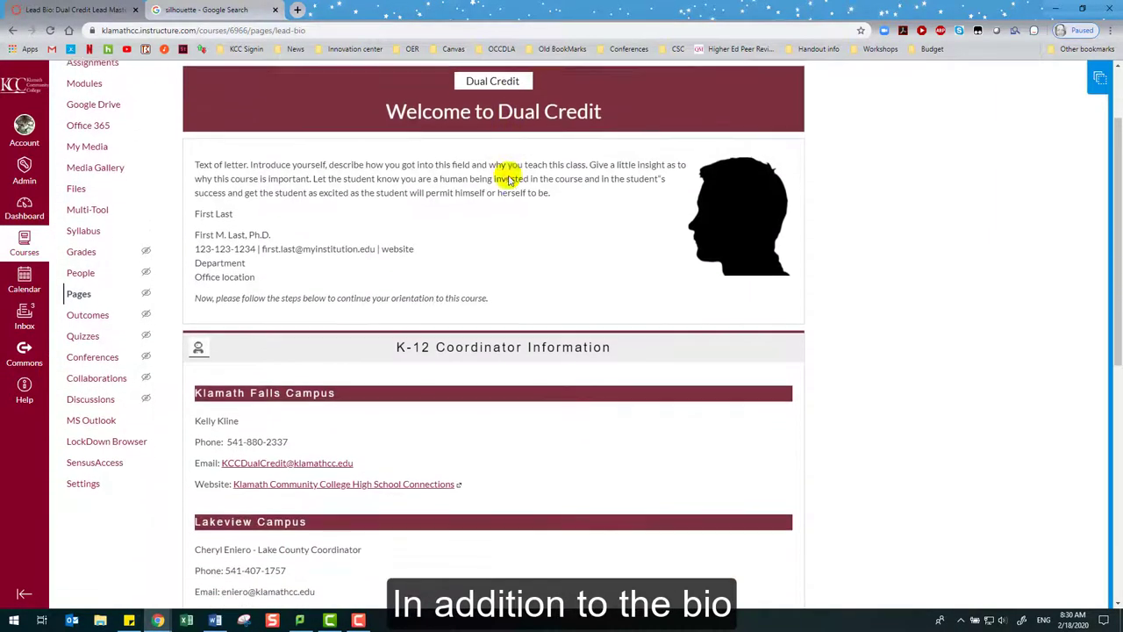
{"action": "scroll", "coordinate": [509, 178], "scroll_direction": "down", "scroll_amount": 3}
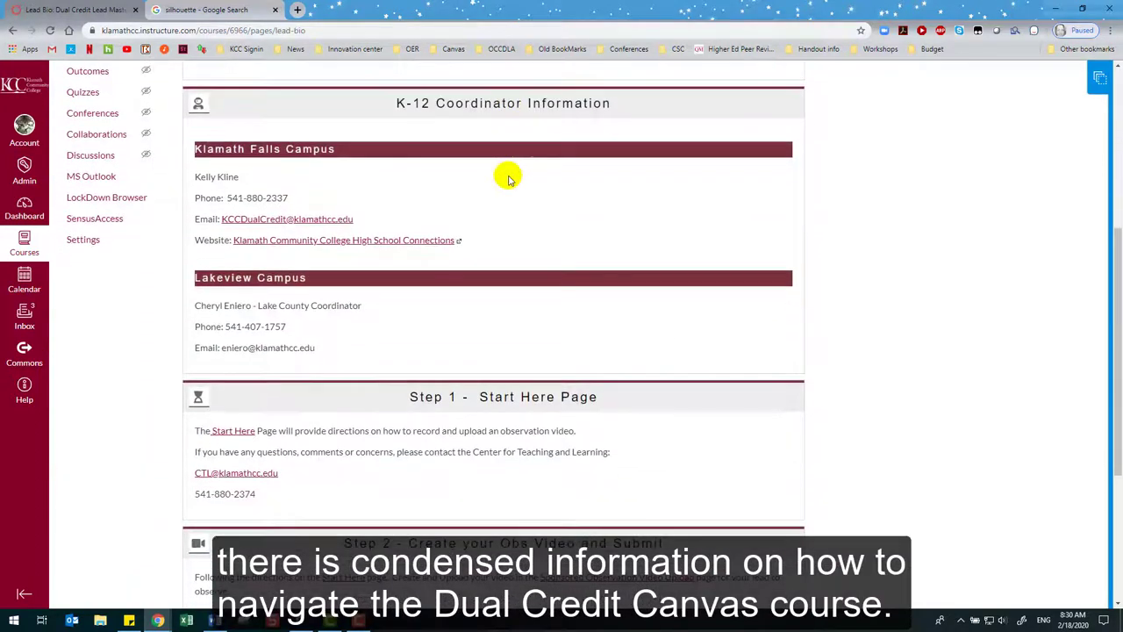
{"action": "scroll", "coordinate": [509, 178], "scroll_direction": "down", "scroll_amount": 1}
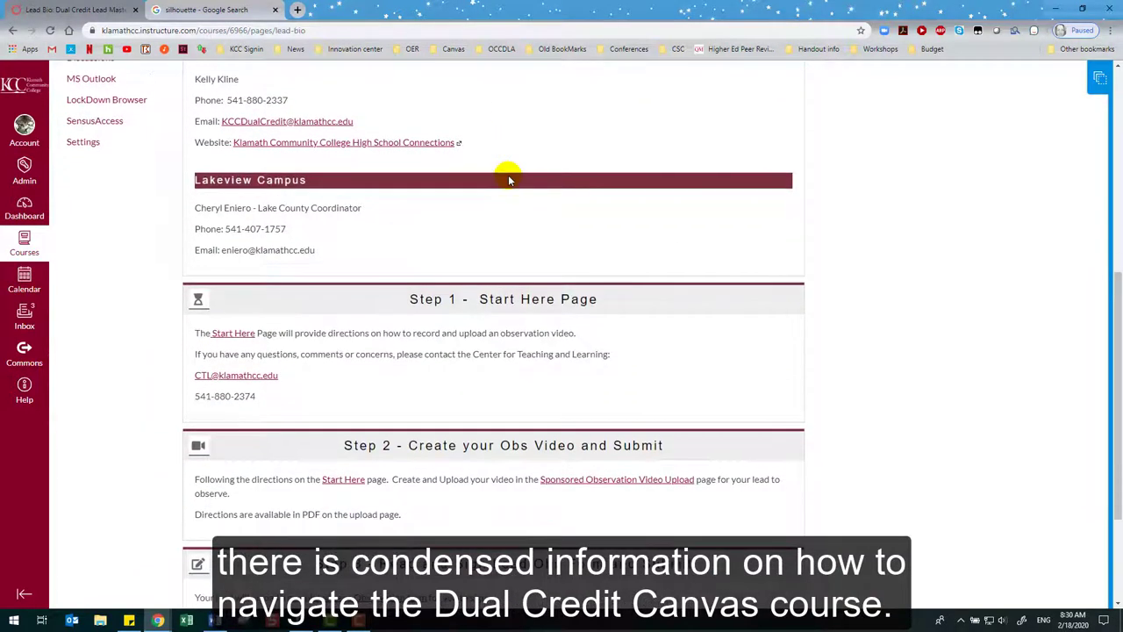
{"action": "scroll", "coordinate": [509, 178], "scroll_direction": "down", "scroll_amount": 1}
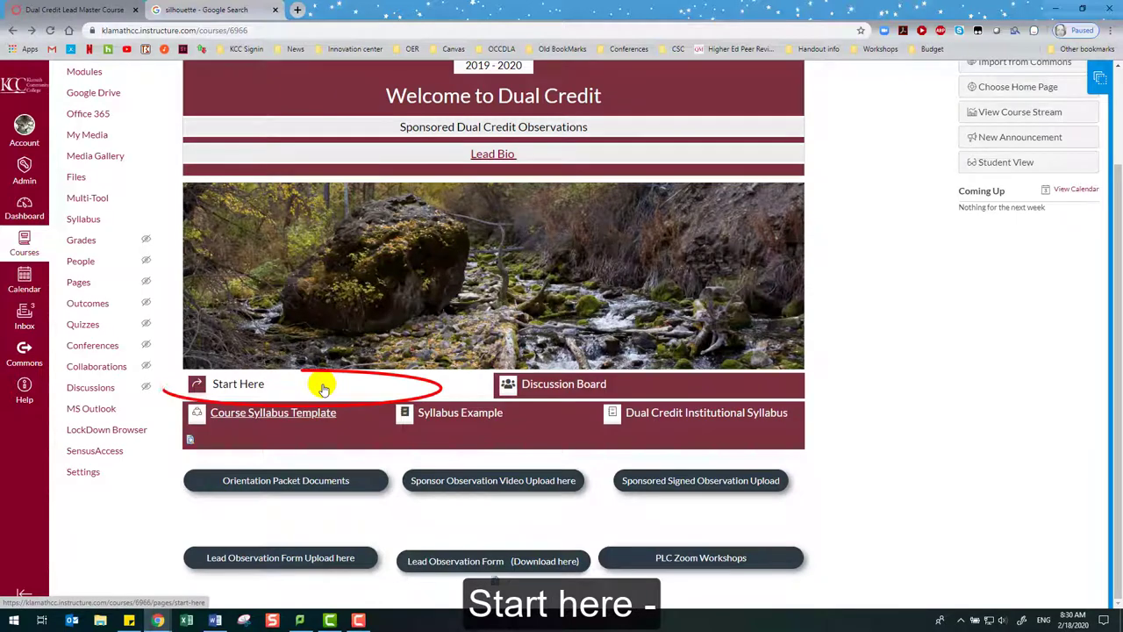
{"action": "left_click", "coordinate": [323, 389]}
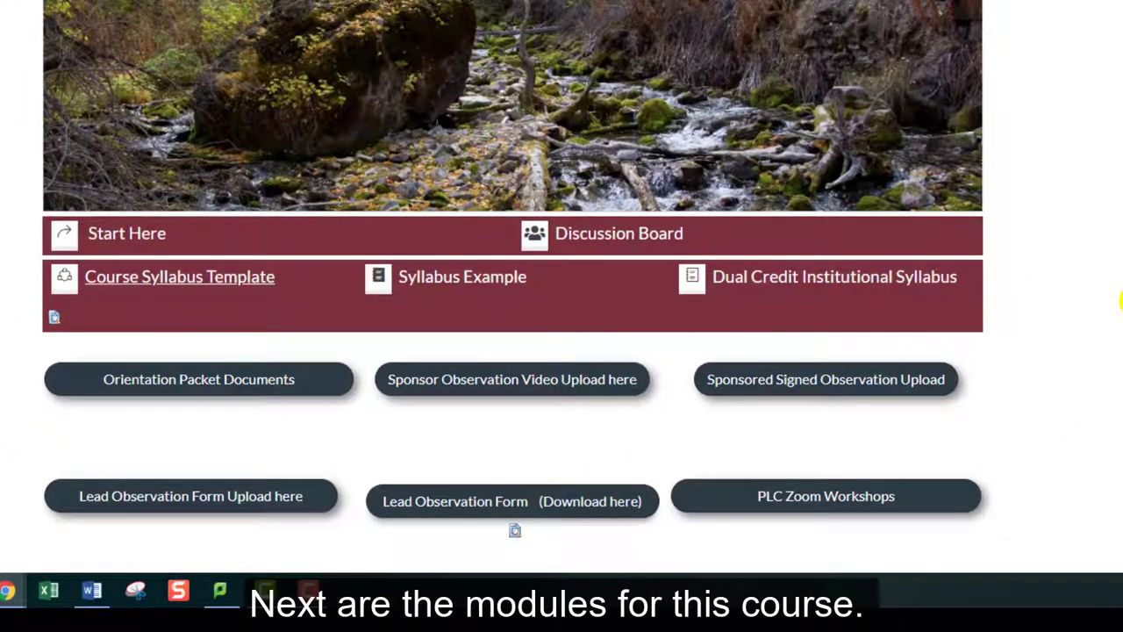
{"action": "left_click", "coordinate": [208, 390]}
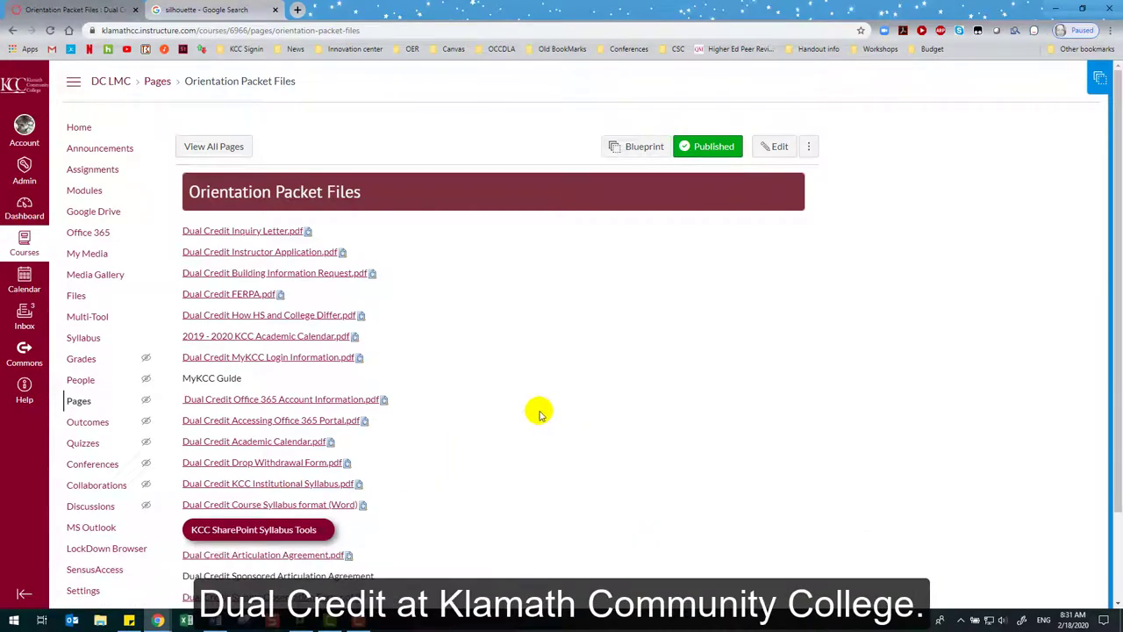
{"action": "key", "text": "alt+Left"}
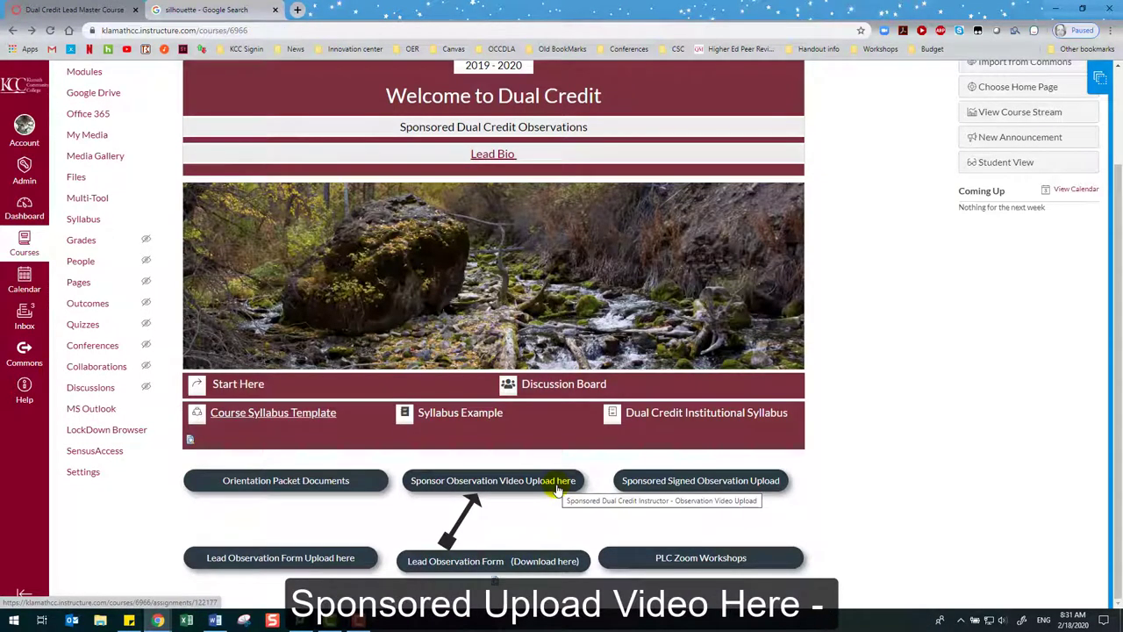
- Look through the Sponsor Observation Video, Sponsored Signed Observation and Lead Observation Form upload assignments
{"action": "left_click", "coordinate": [556, 487]}
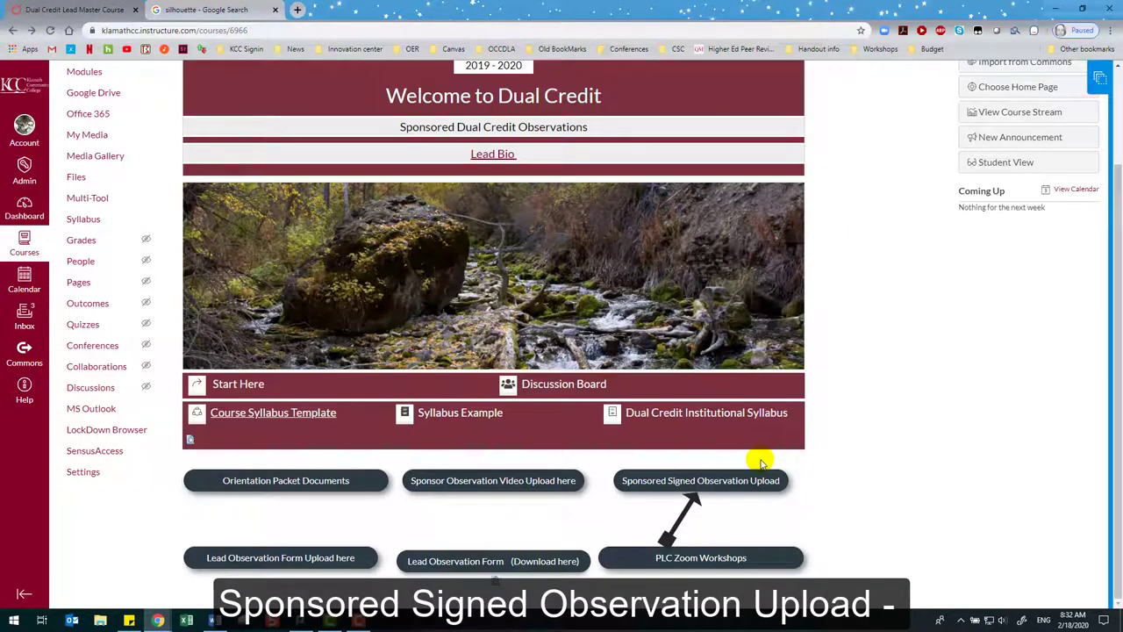
{"action": "left_click", "coordinate": [713, 480]}
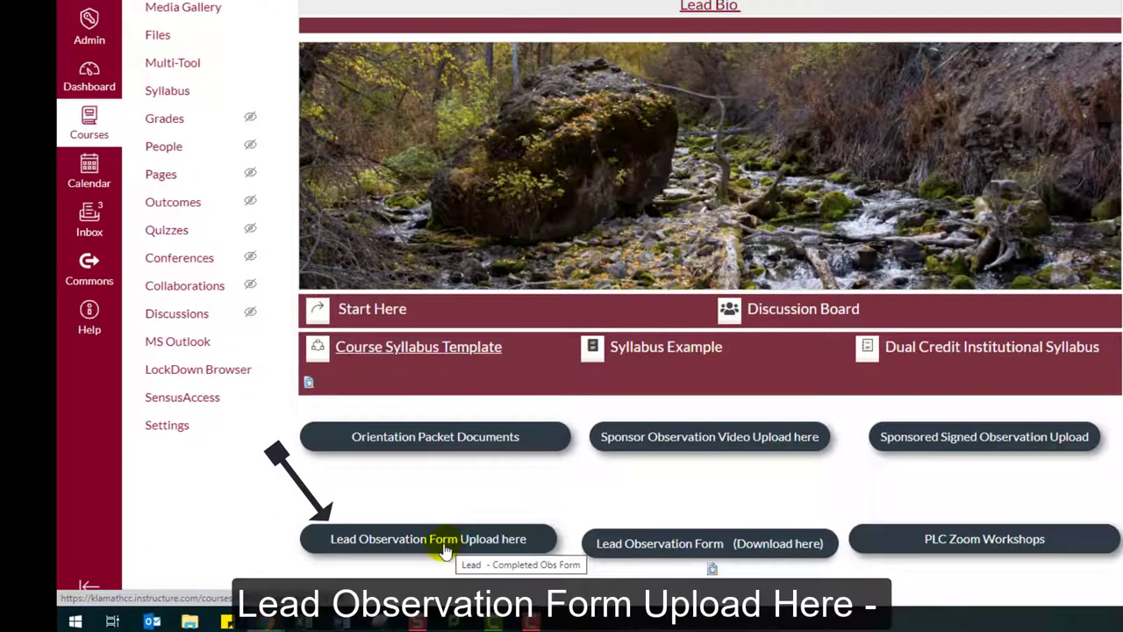
{"action": "left_click", "coordinate": [446, 547]}
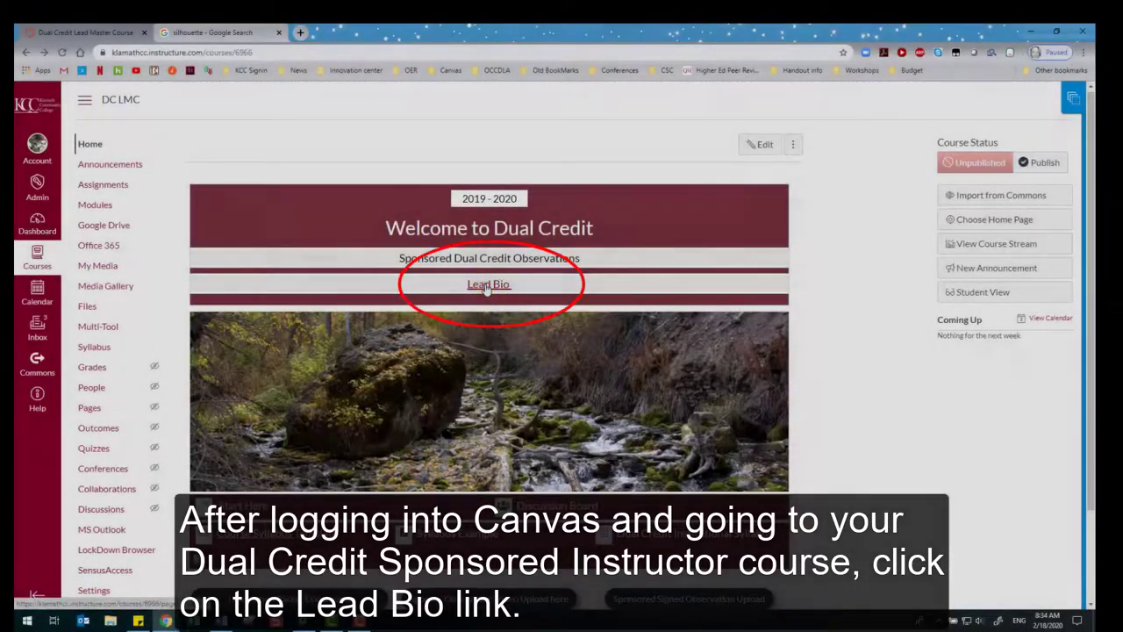
- Open the Lead Bio page and bring up the settings for its silhouette image
{"action": "left_click", "coordinate": [486, 286]}
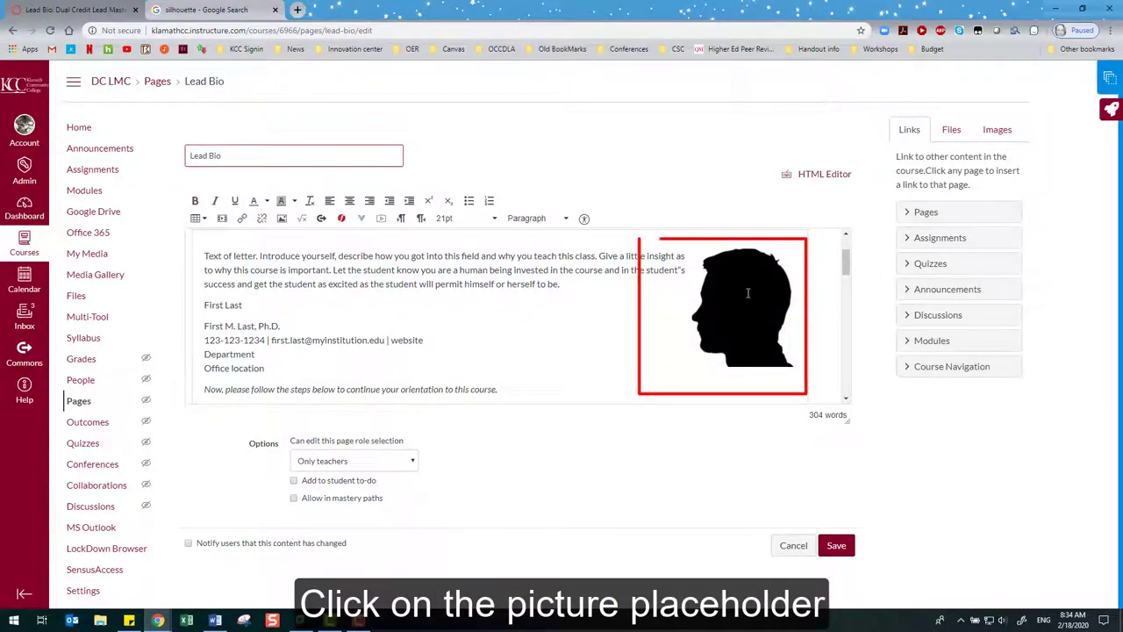
{"action": "left_click", "coordinate": [747, 293]}
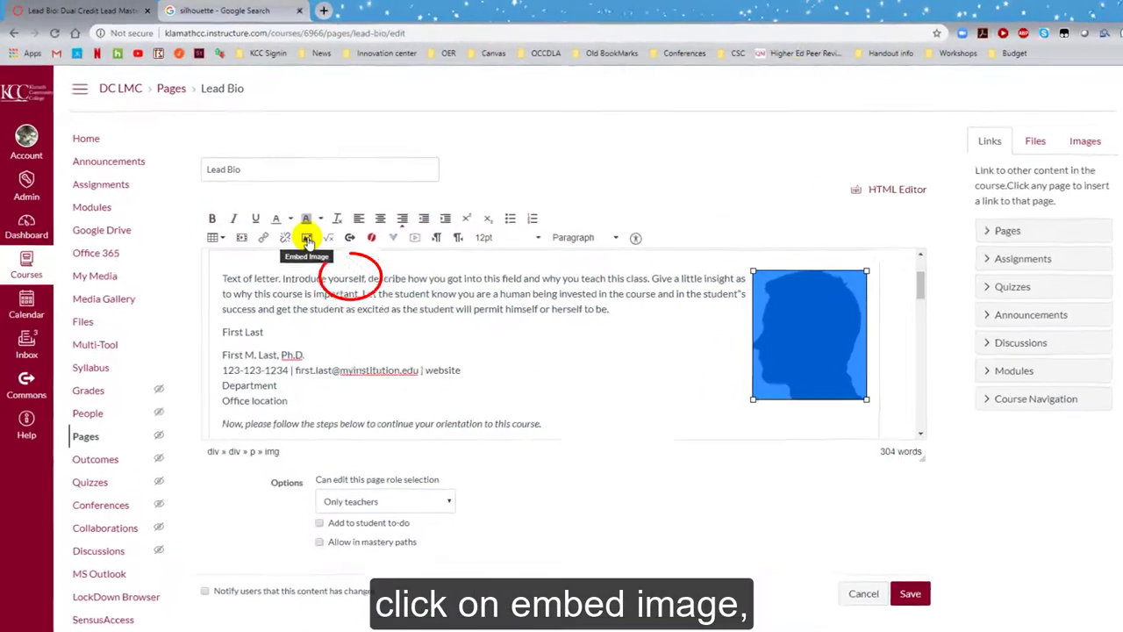
{"action": "left_click", "coordinate": [281, 217]}
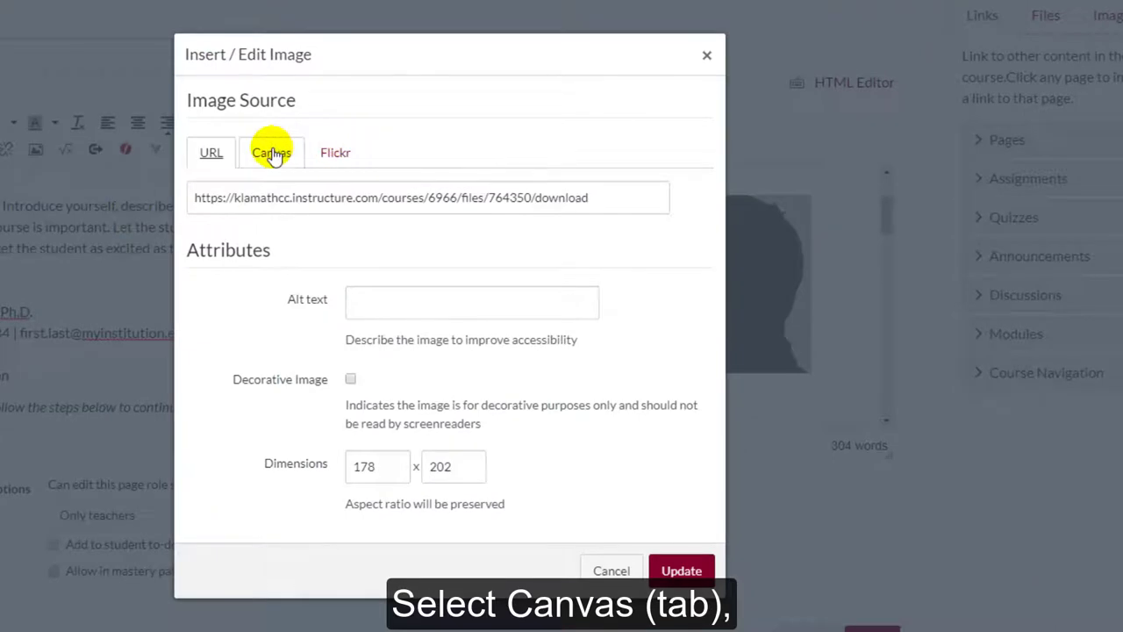
- Browse Canvas images, expand the Course files folder and start uploading a new picture
{"action": "left_click", "coordinate": [338, 182]}
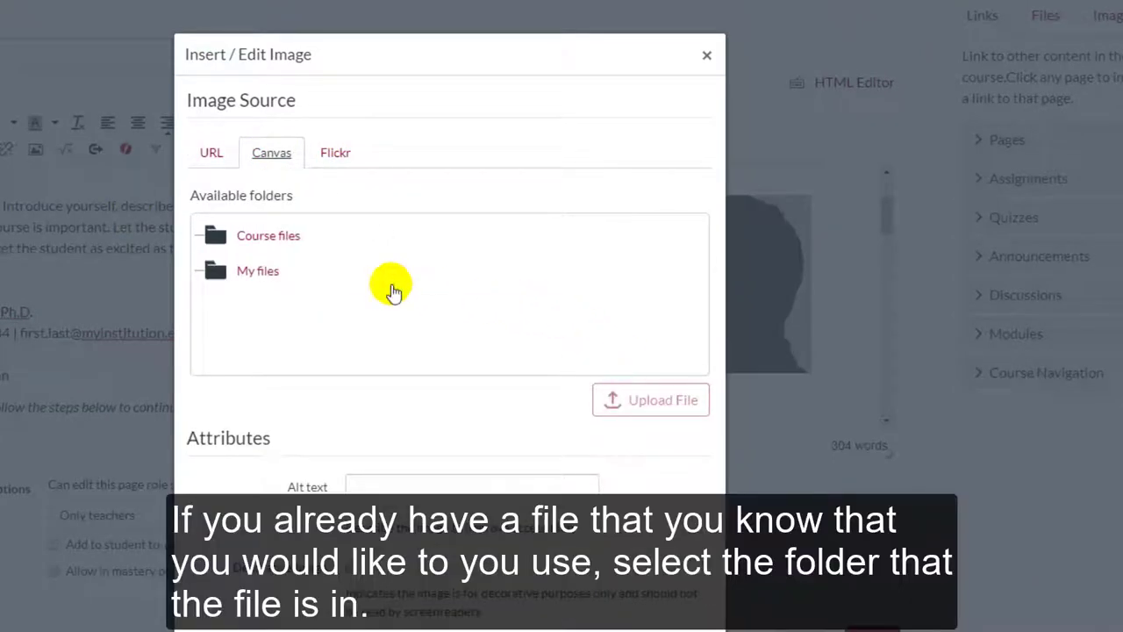
{"action": "left_click", "coordinate": [235, 266]}
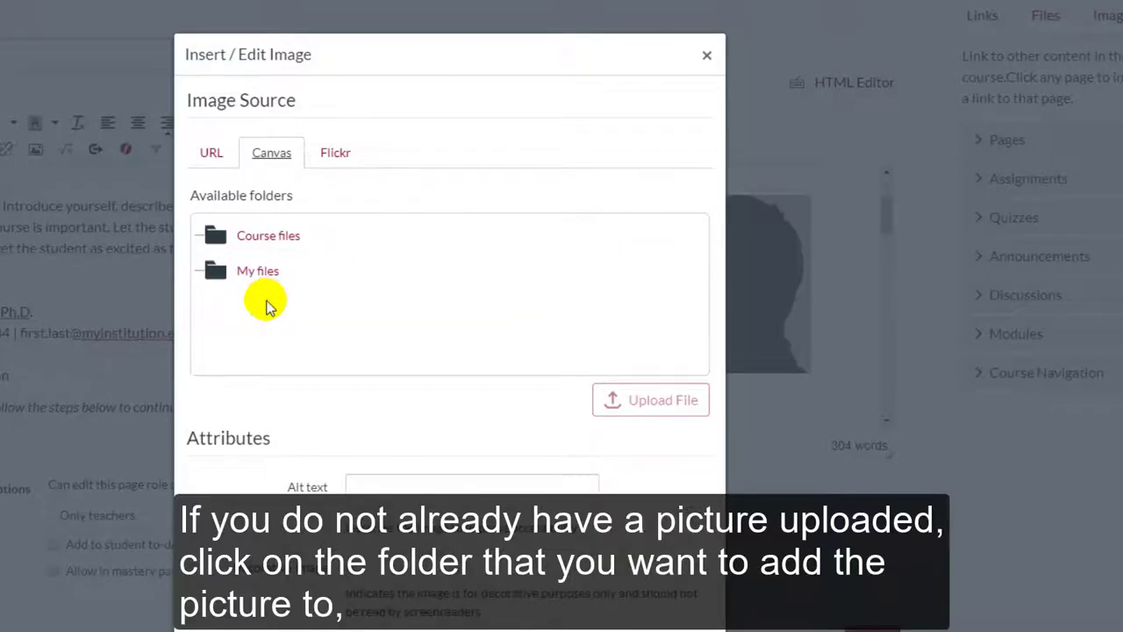
{"action": "left_click", "coordinate": [403, 250]}
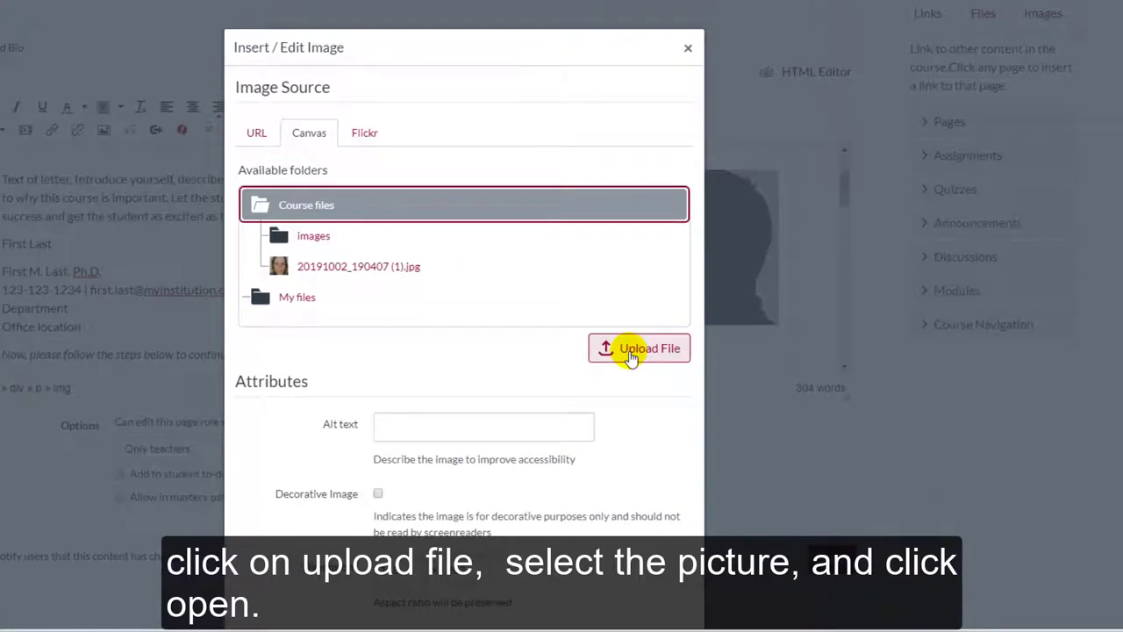
{"action": "left_click", "coordinate": [630, 350]}
- Upload photo 20191002_190407 (1)-1.jpg to Course files and insert it at 178 × 272
{"action": "left_click", "coordinate": [368, 160]}
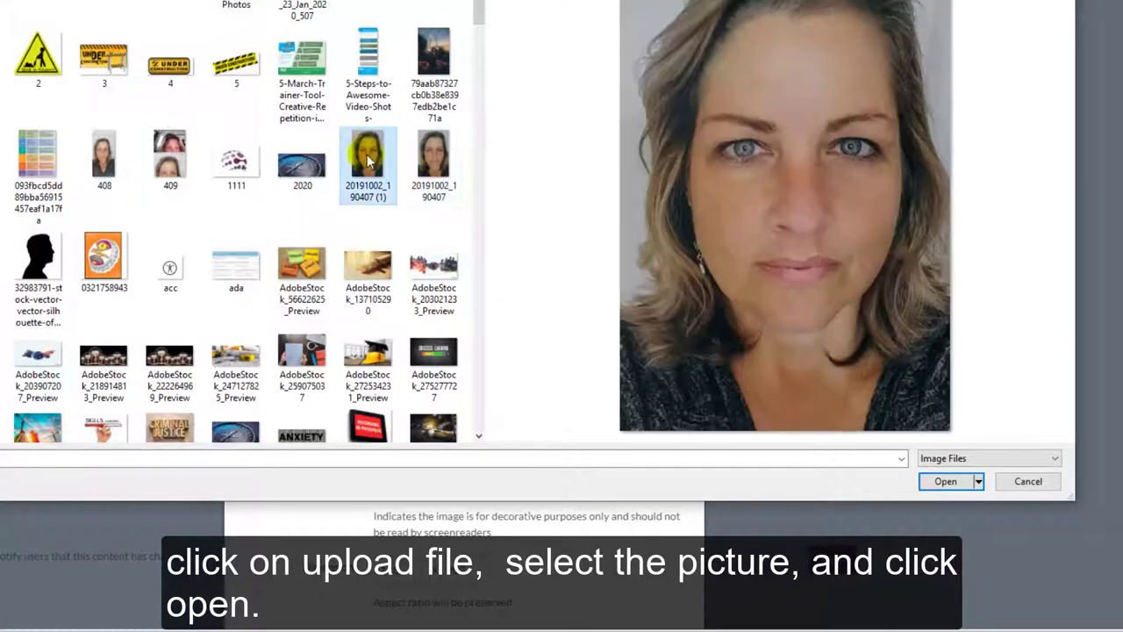
{"action": "left_click", "coordinate": [946, 481]}
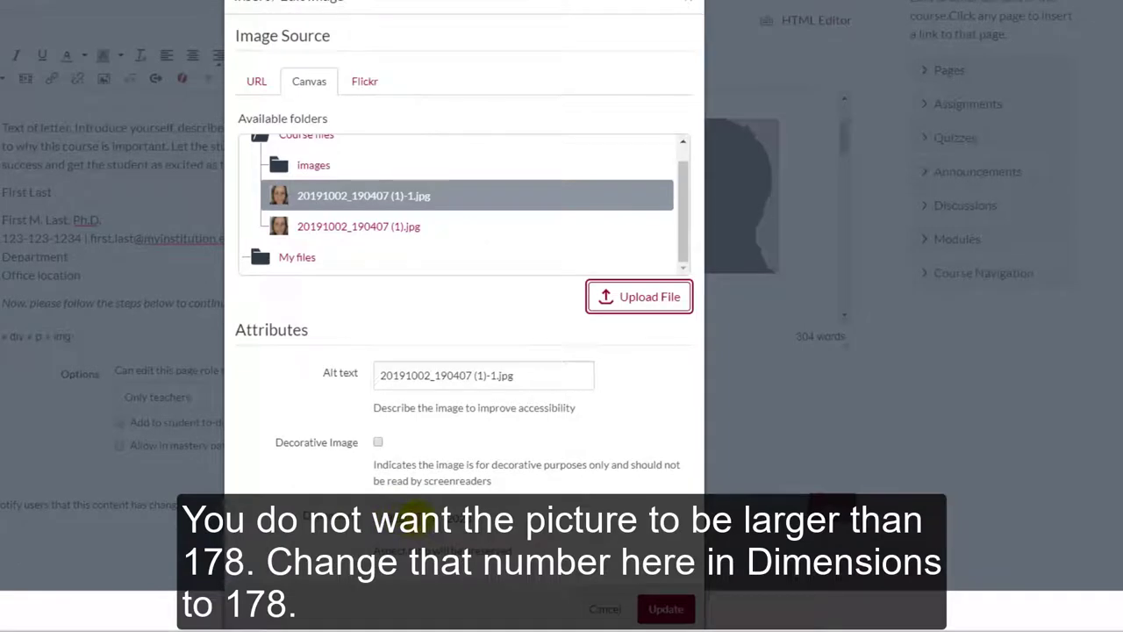
{"action": "left_click_drag", "start_coordinate": [417, 514], "coordinate": [372, 516]}
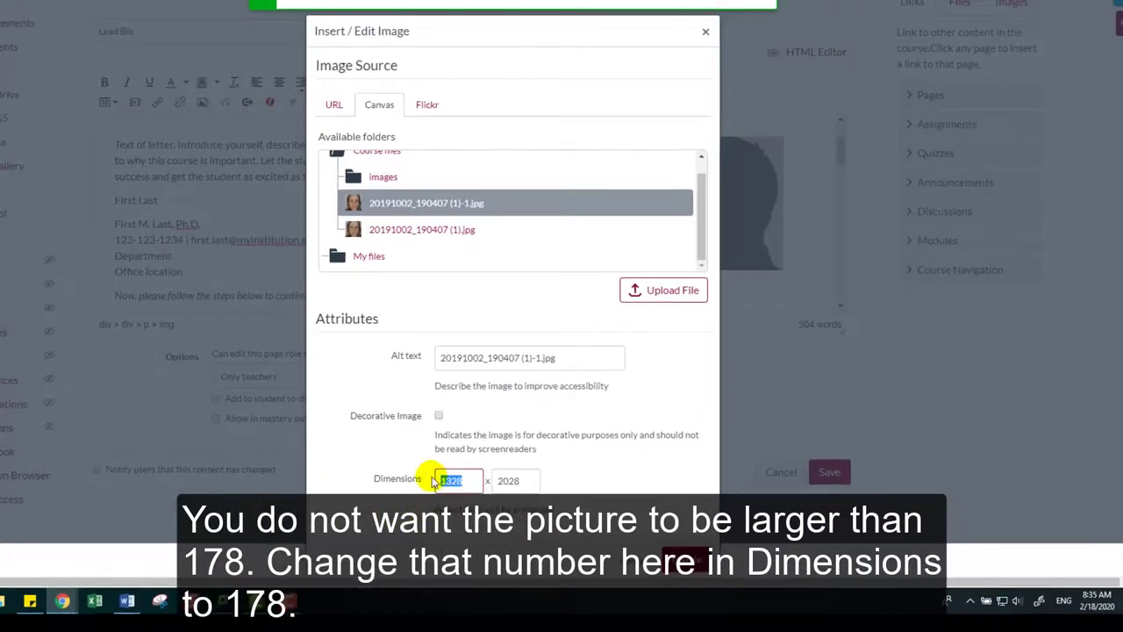
{"action": "type", "text": "178"}
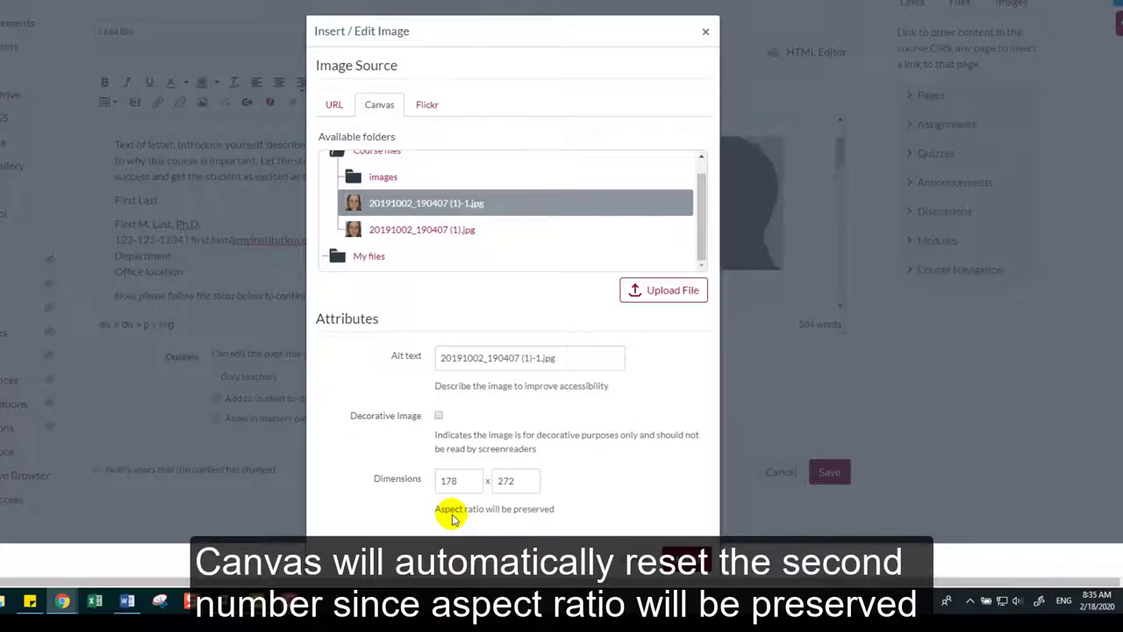
{"action": "left_click", "coordinate": [680, 548]}
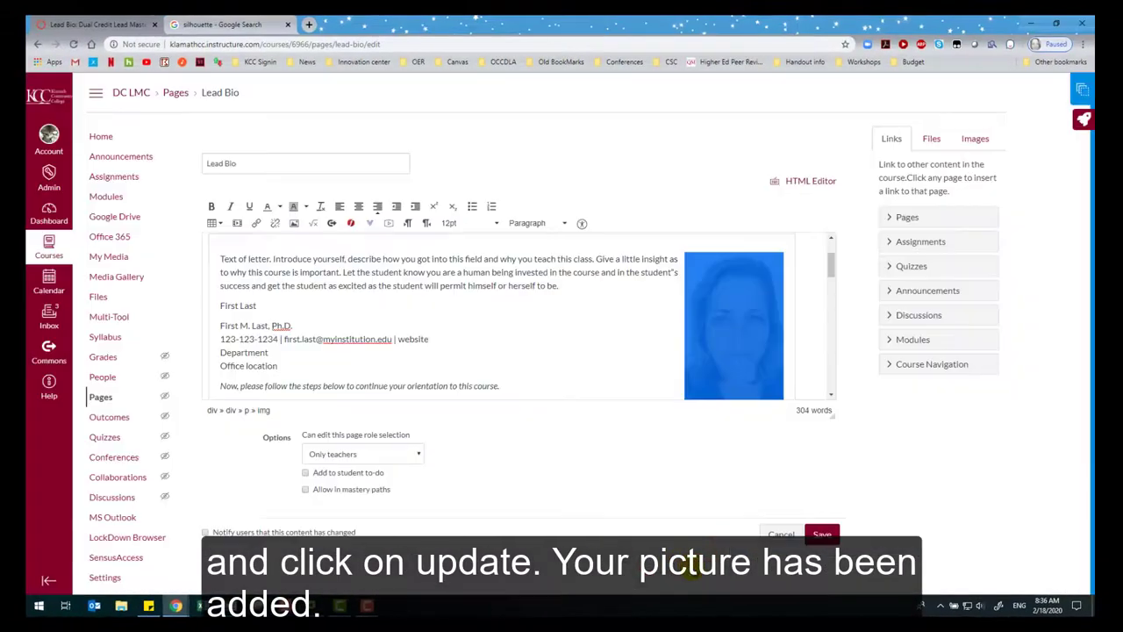
{"action": "scroll", "coordinate": [556, 356], "scroll_direction": "down", "scroll_amount": 1}
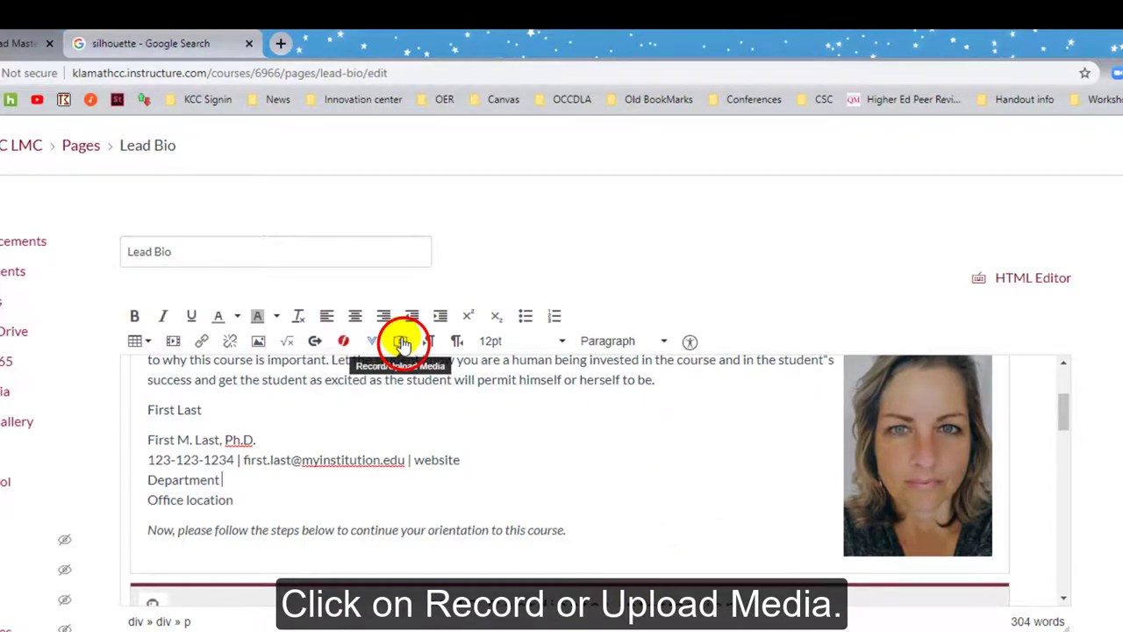
- Record an 11-second webcam video in the Canvas media recorder
{"action": "left_click", "coordinate": [401, 342]}
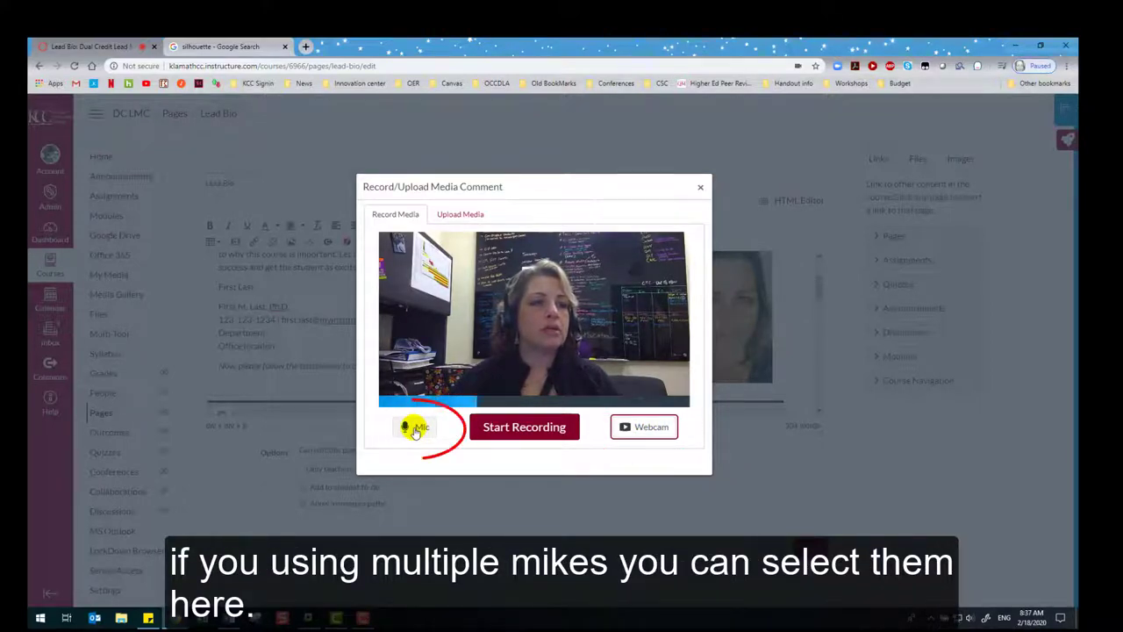
{"action": "left_click", "coordinate": [521, 432]}
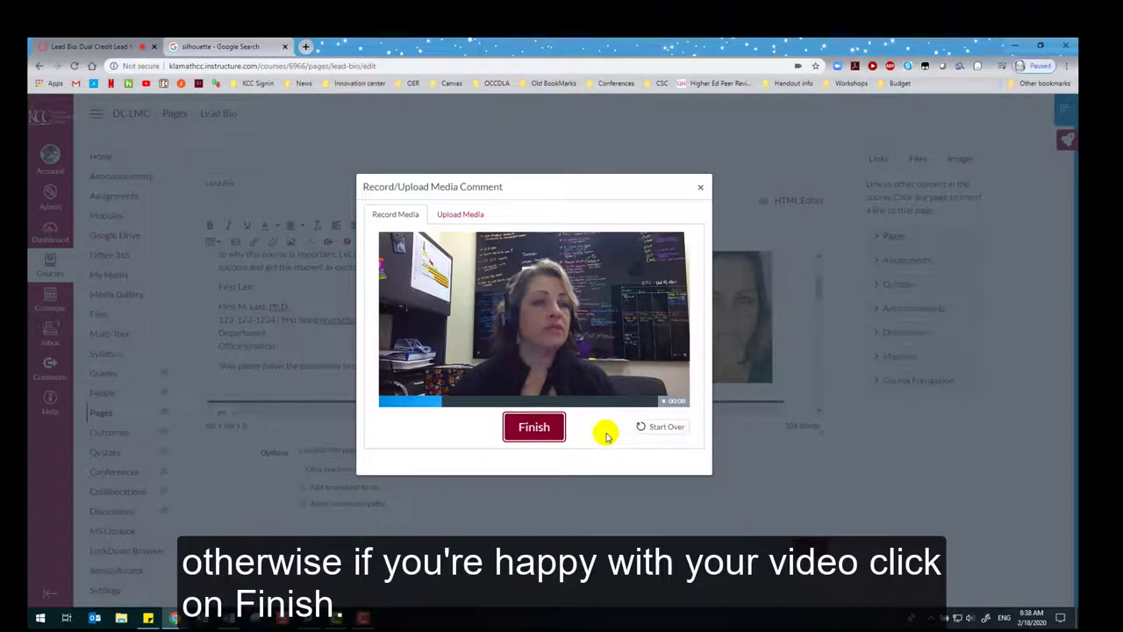
{"action": "left_click", "coordinate": [530, 429]}
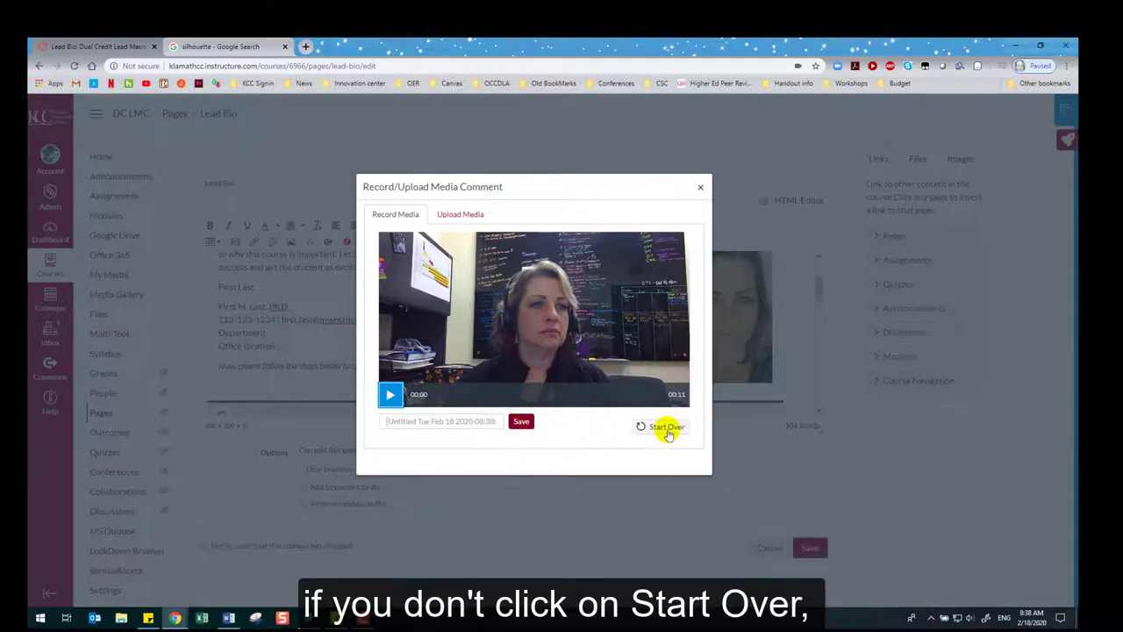
- Title the recorded video 'Bio' and save it into the Lead Bio page
{"action": "left_click", "coordinate": [424, 421]}
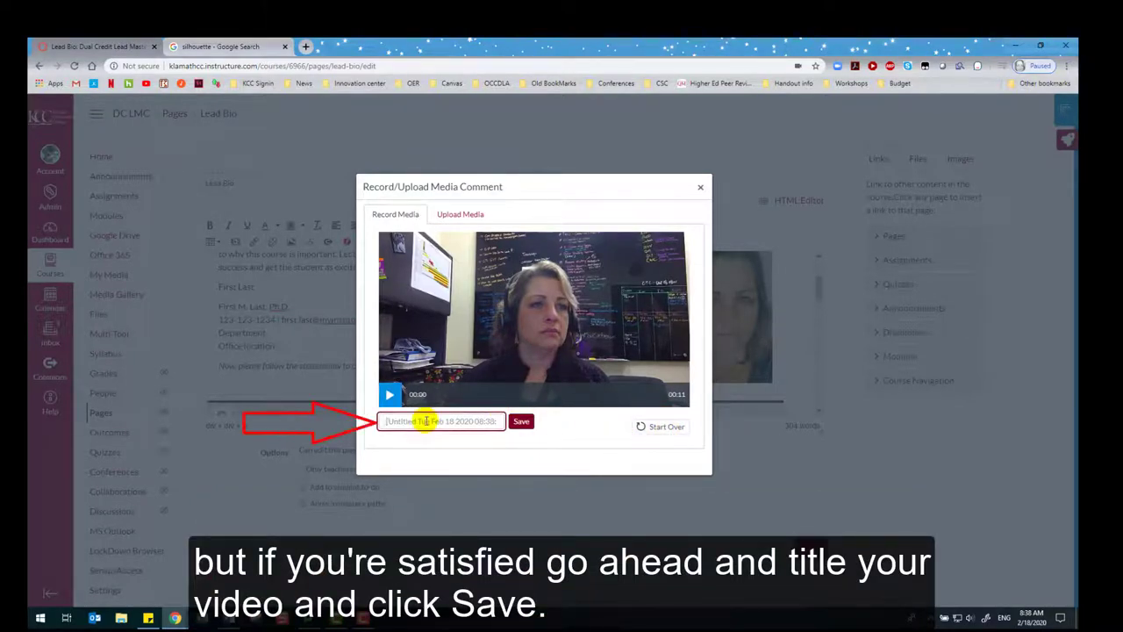
{"action": "type", "text": "title"}
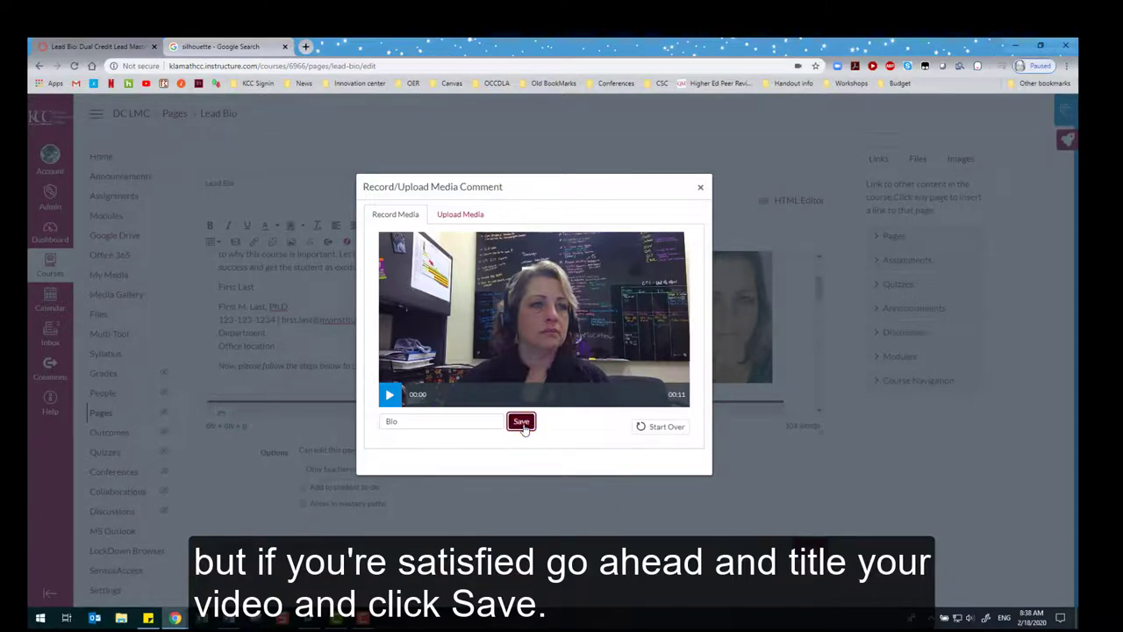
{"action": "left_click", "coordinate": [521, 421]}
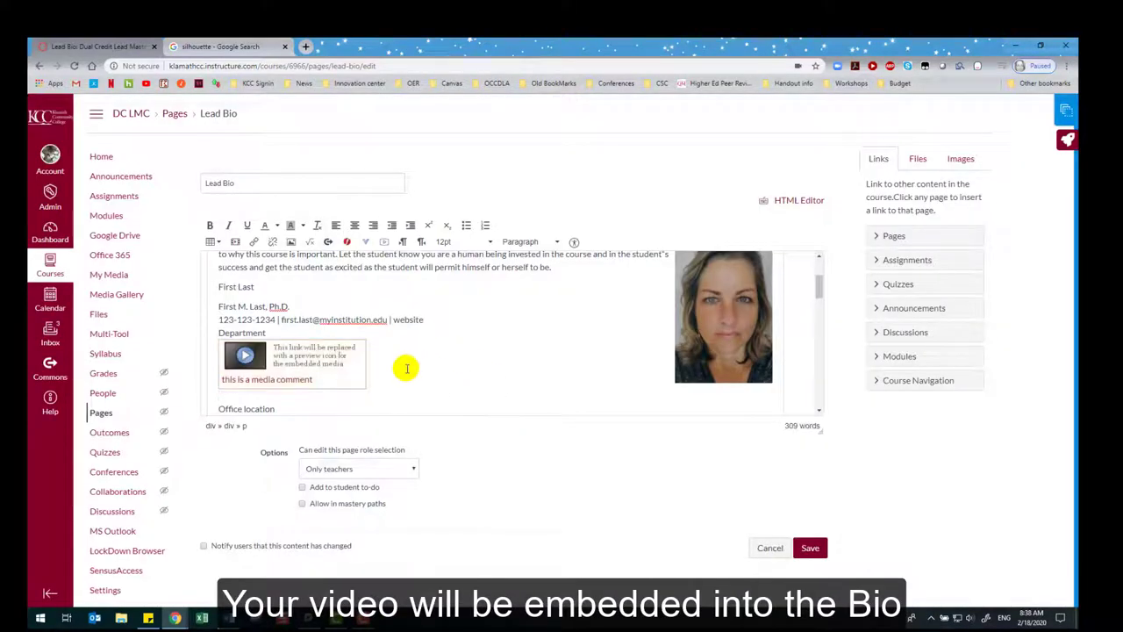